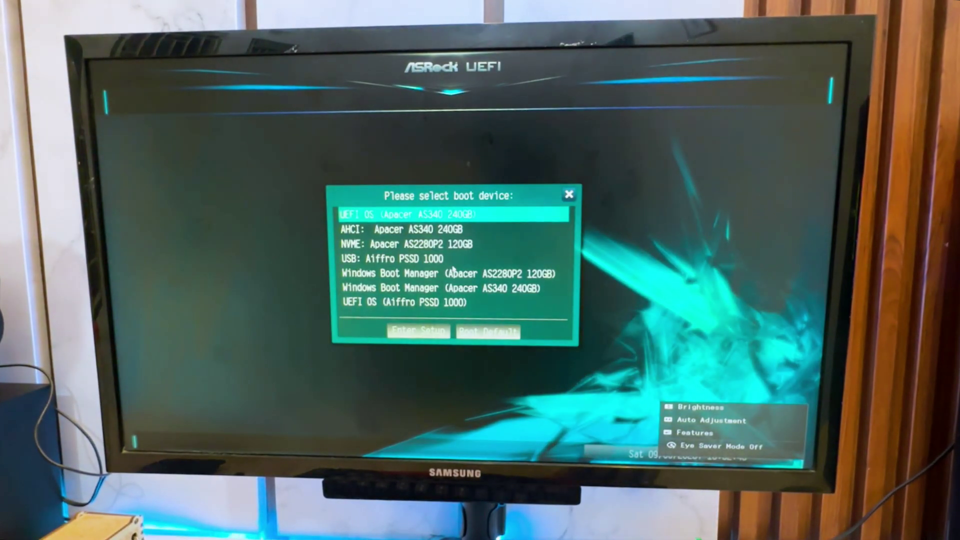
Step: Boot from UEFI OS (Aiffro PSSD 1000) and select the macOS entry in OpenCore
key(Down)
key(Down)
key(Down)
key(Down)
key(Down)
key(Down)
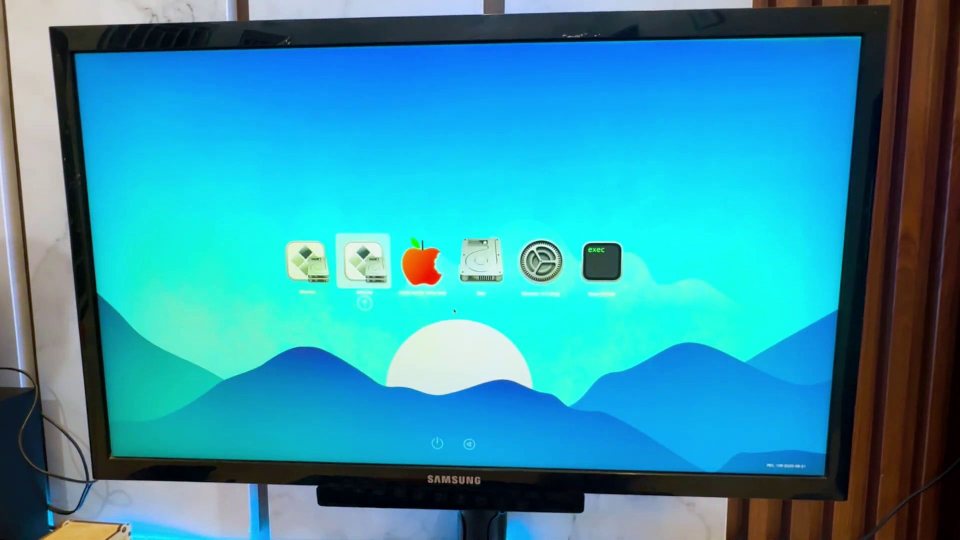
key(Left)
key(Right)
key(Right)
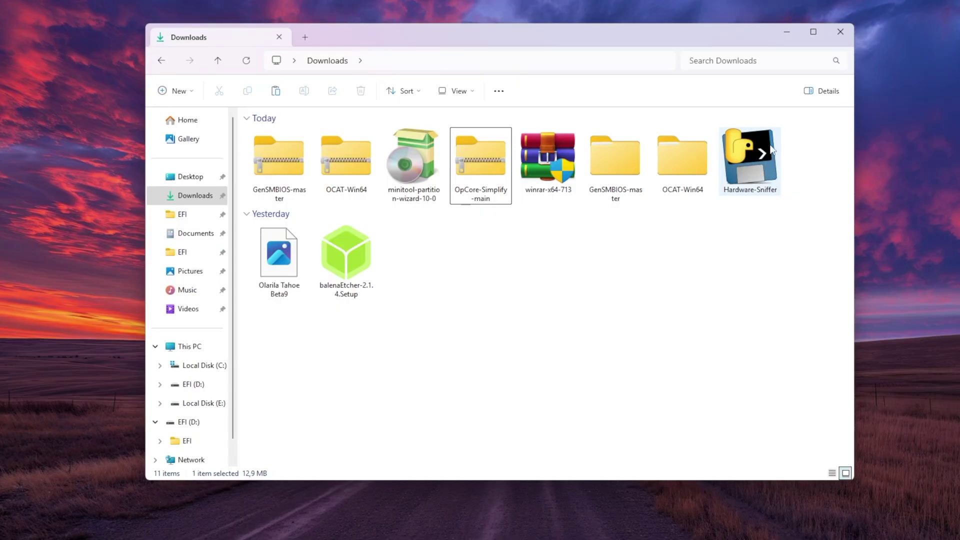
Step: Run Hardware-Sniffer from Downloads, allowing it past SmartScreen with Run anyway
double_click(758, 165)
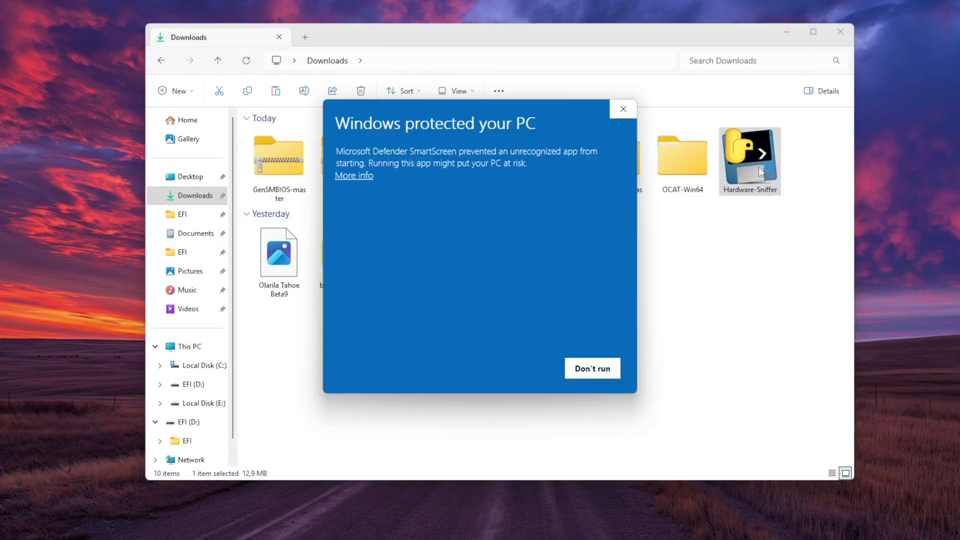
click(356, 176)
click(520, 368)
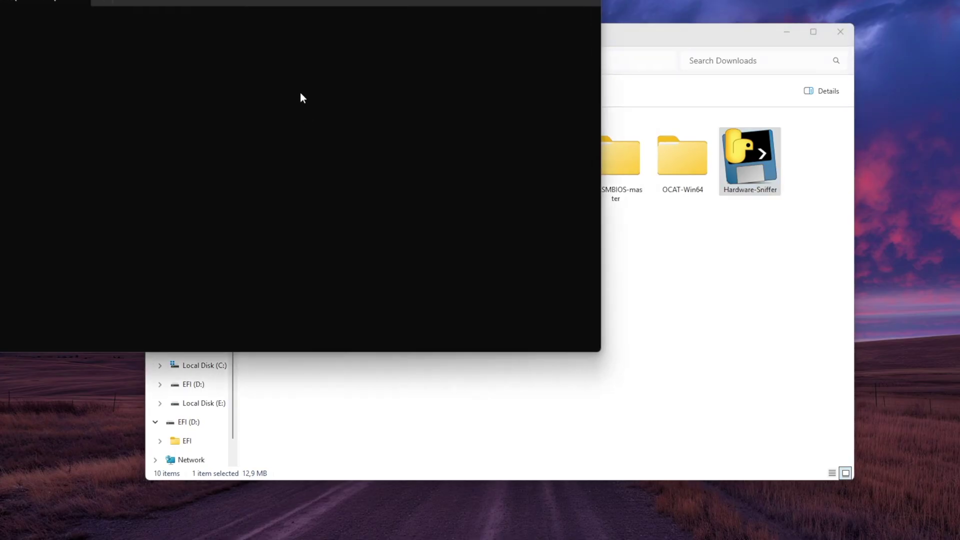
Step: Export the hardware report to Results\Report.json with option h
click(786, 31)
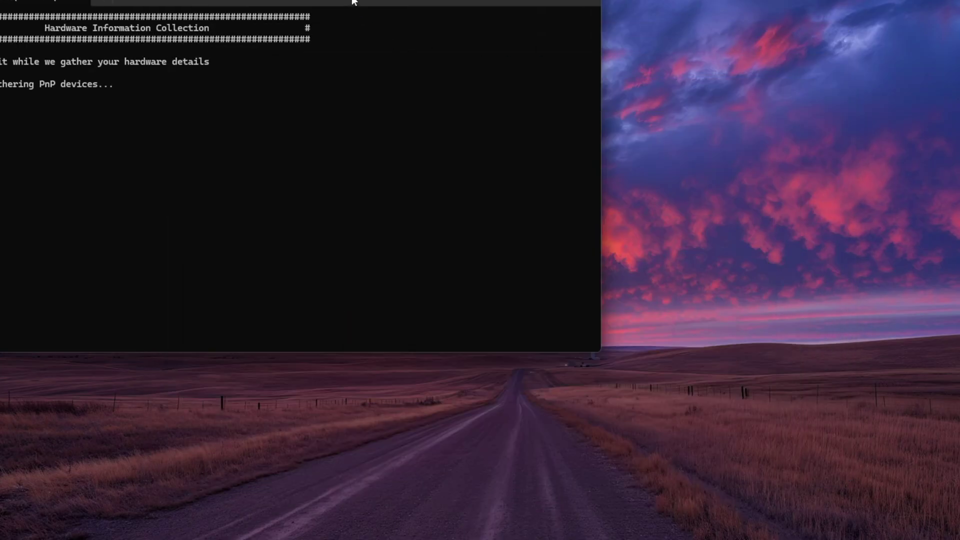
drag(353, 1, 590, 36)
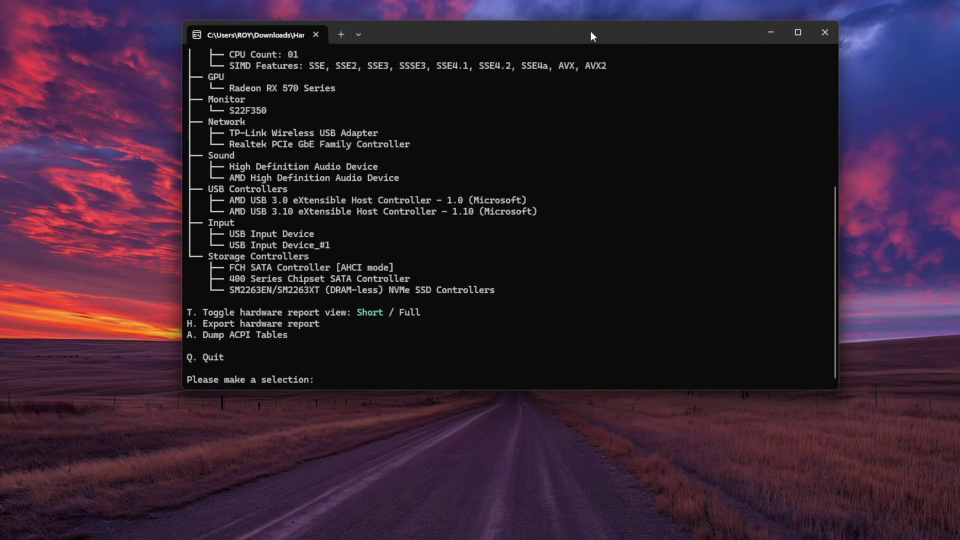
drag(589, 36, 560, 42)
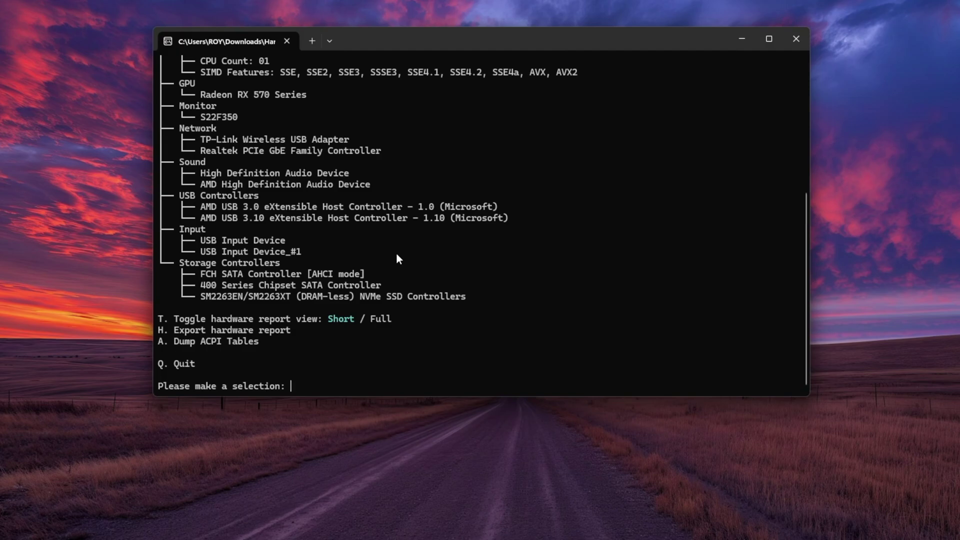
text(h)
key(Return)
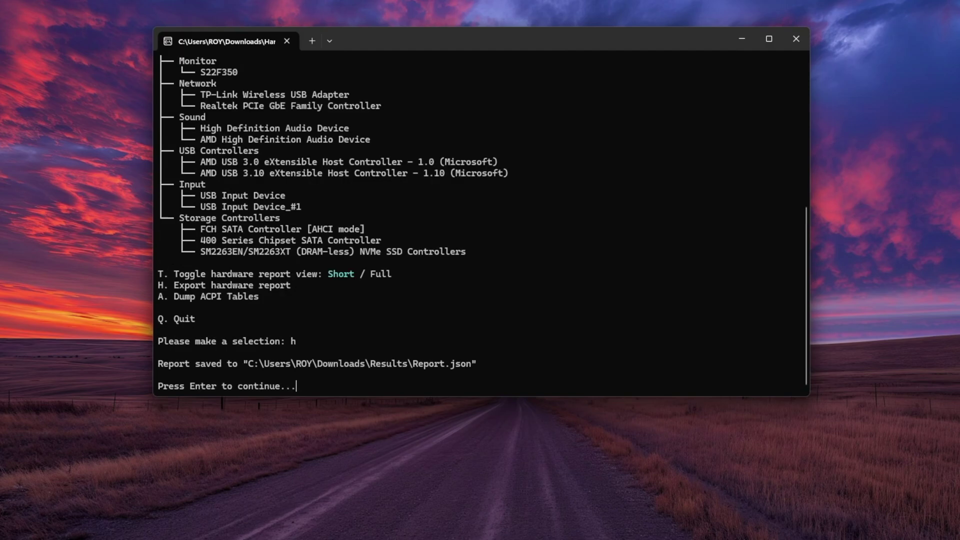
key(Return)
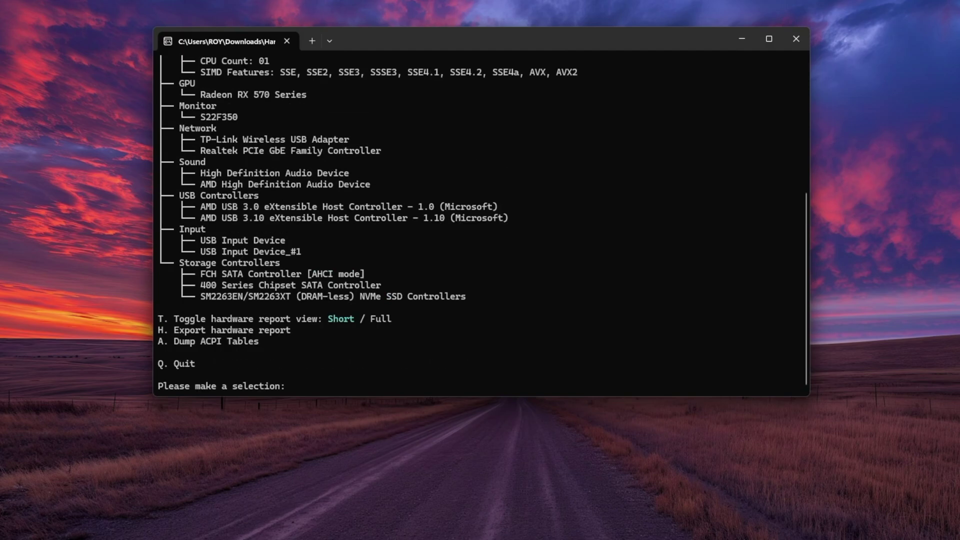
Step: Dump the ACPI tables to Results\ACPI with option a and copy the output
text(a)
key(Return)
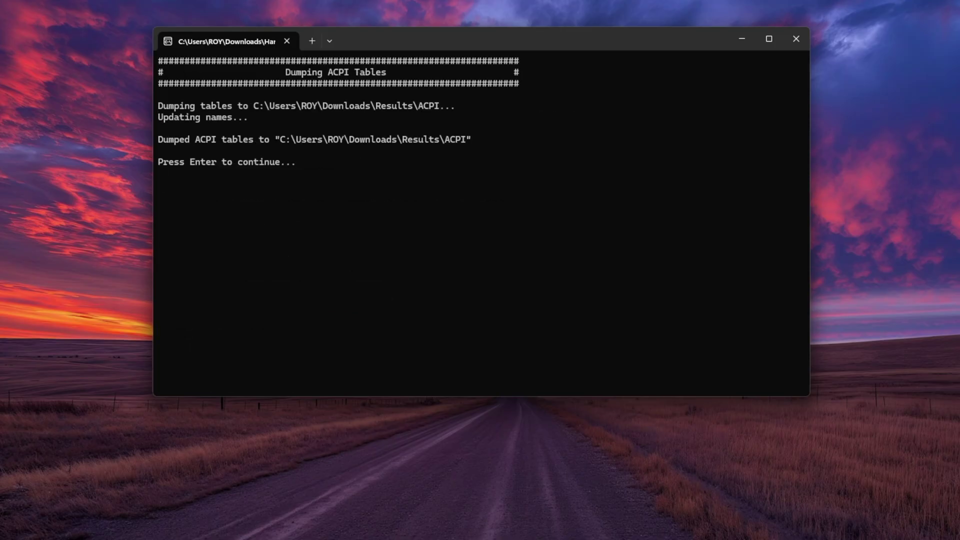
drag(487, 141, 159, 104)
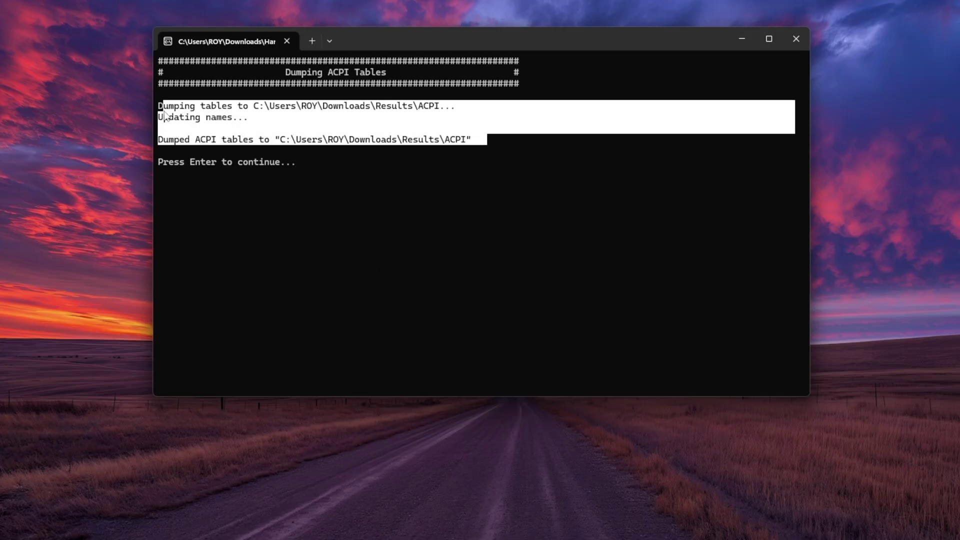
key(ctrl+c)
key(Return)
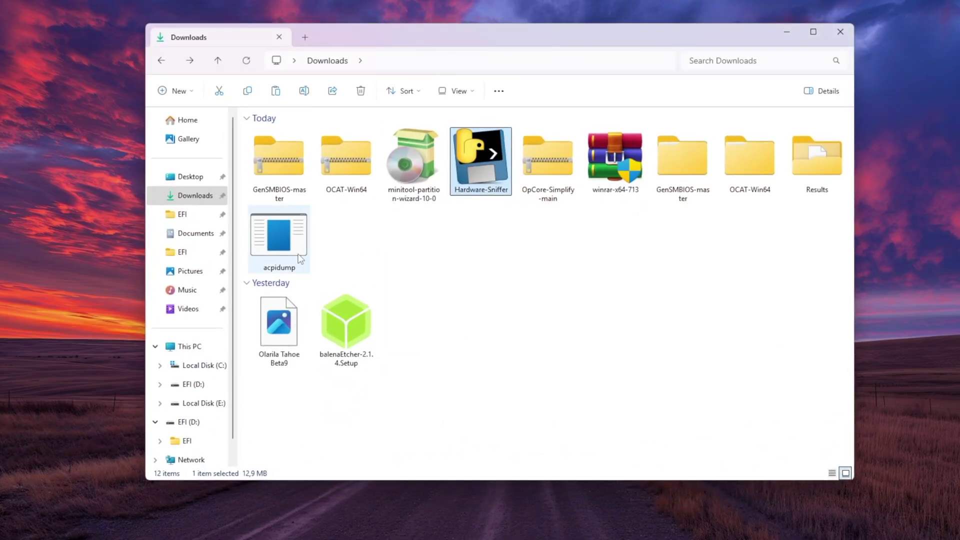
Step: Extract the OpCore-Simplify-main archive and move the folder onto the Desktop
click(830, 180)
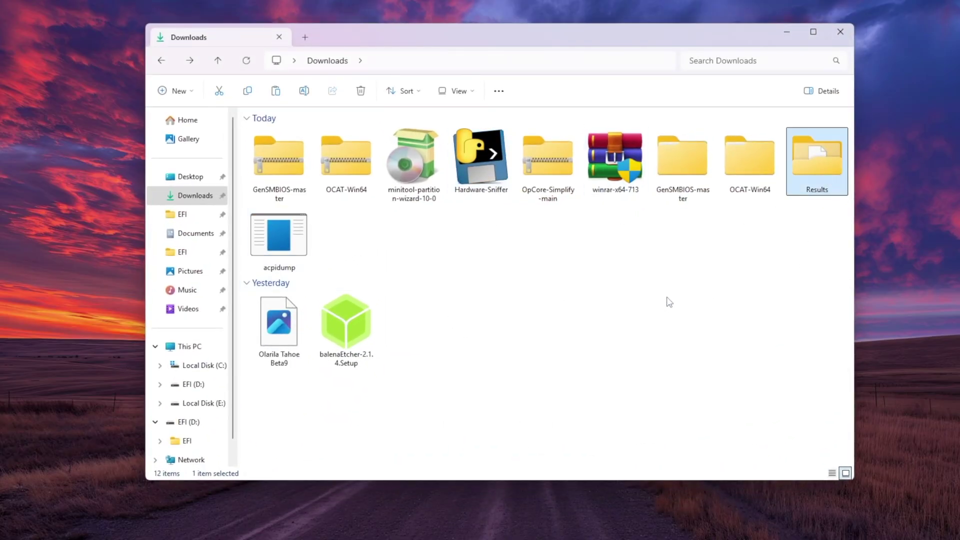
click(561, 181)
right_click(544, 161)
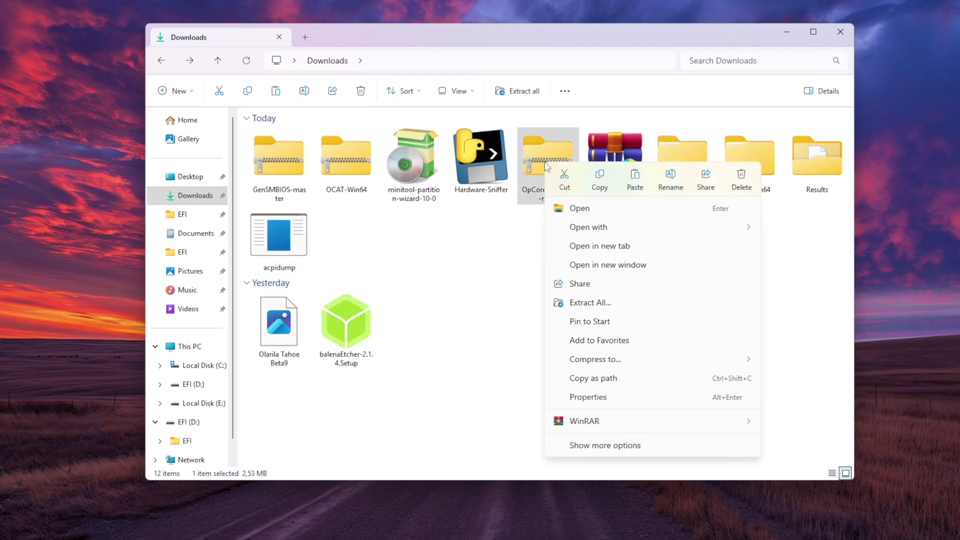
click(584, 302)
click(583, 376)
double_click(430, 179)
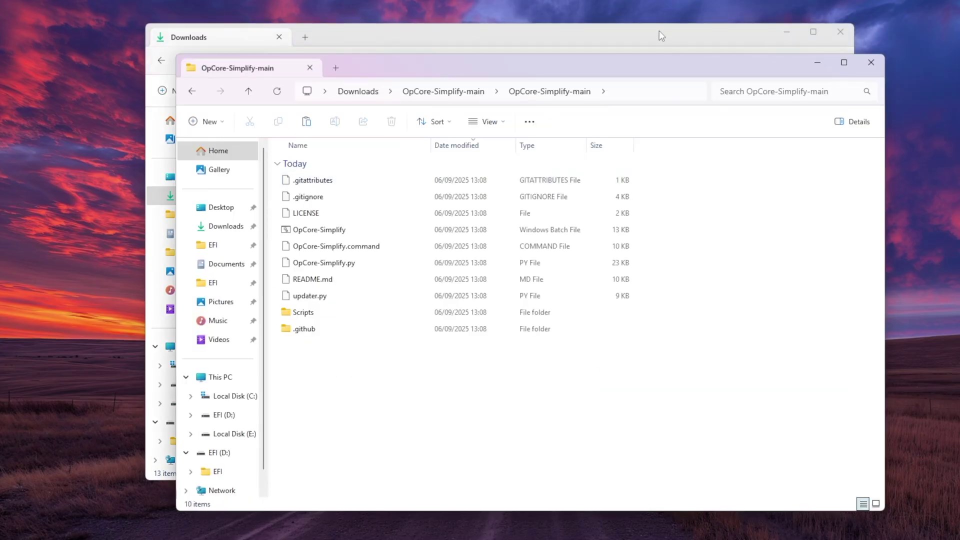
drag(659, 34, 719, 23)
drag(340, 223, 115, 160)
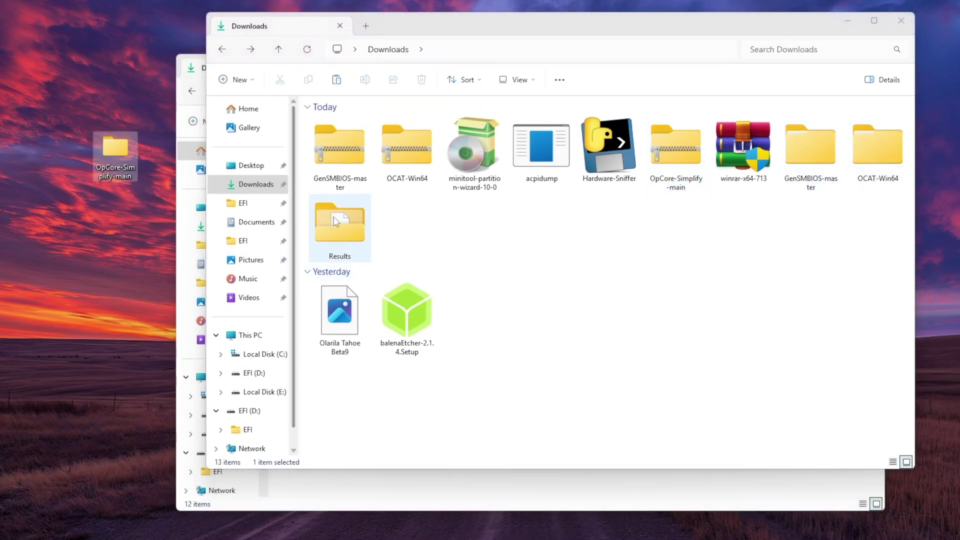
Step: Launch OpCore-Simplify.bat from the OpCore-Simplify-main folder on the Desktop
key(super+d)
double_click(116, 150)
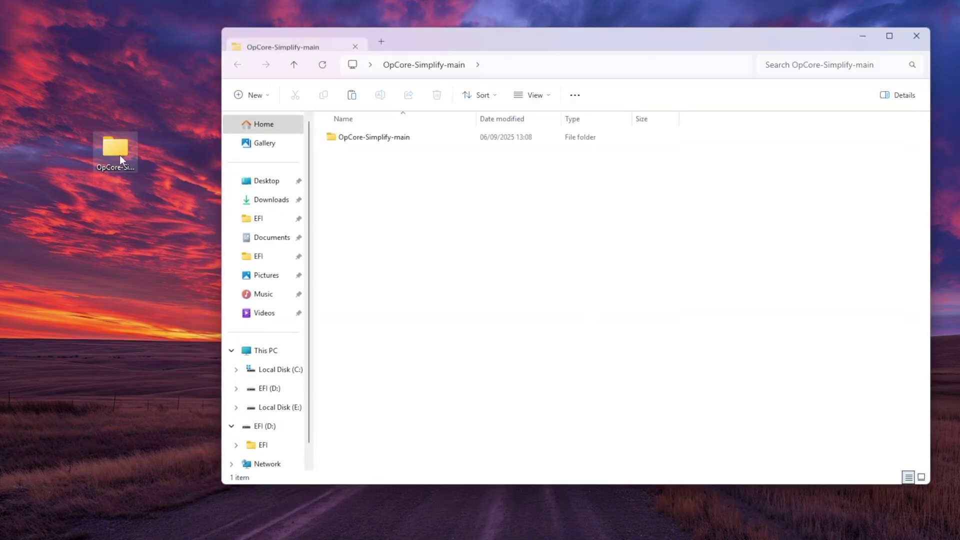
double_click(421, 140)
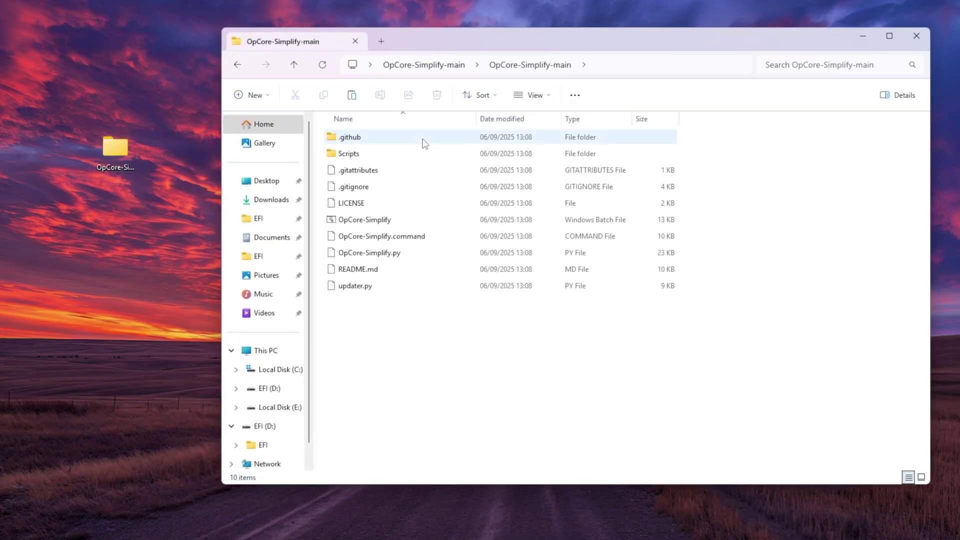
double_click(411, 220)
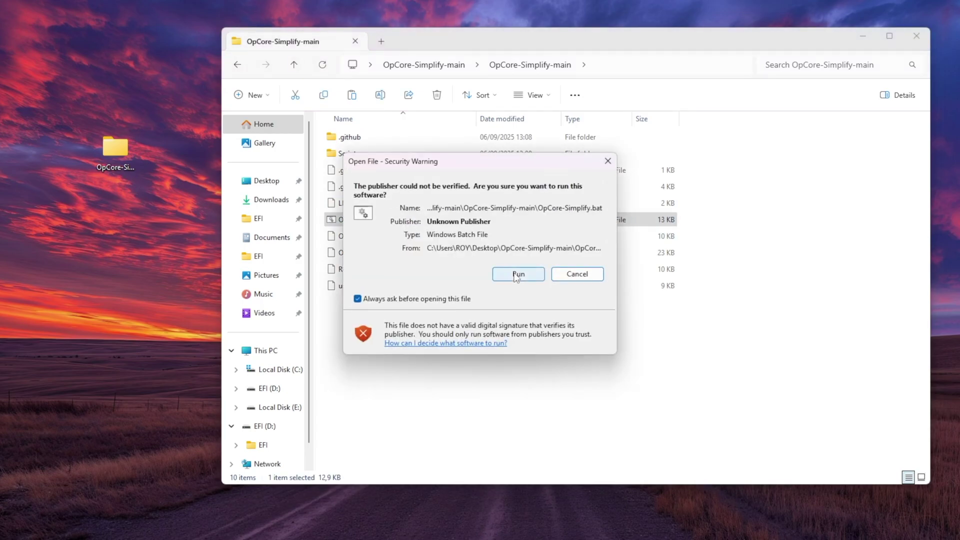
Step: Allow OpCore-Simplify.bat to run and wait for the updated script's main menu
click(514, 272)
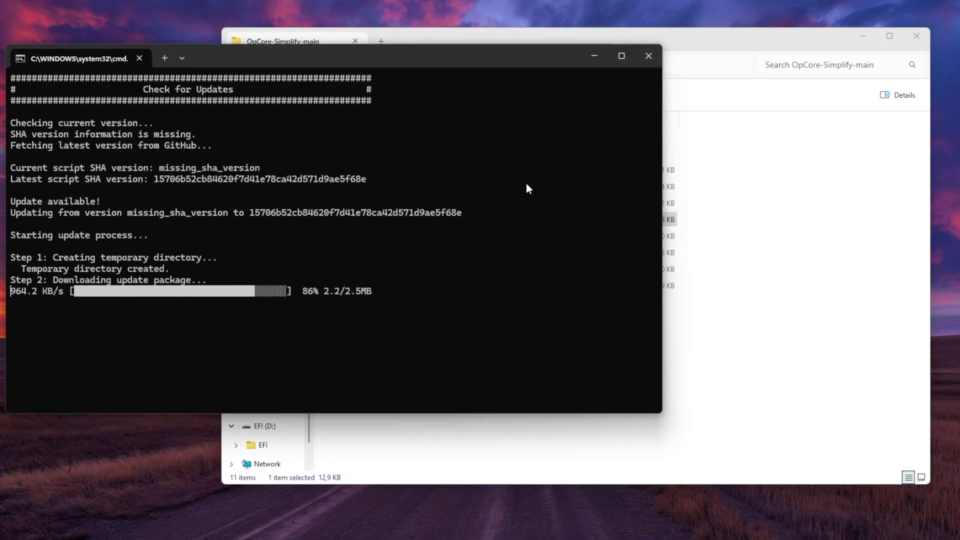
click(861, 37)
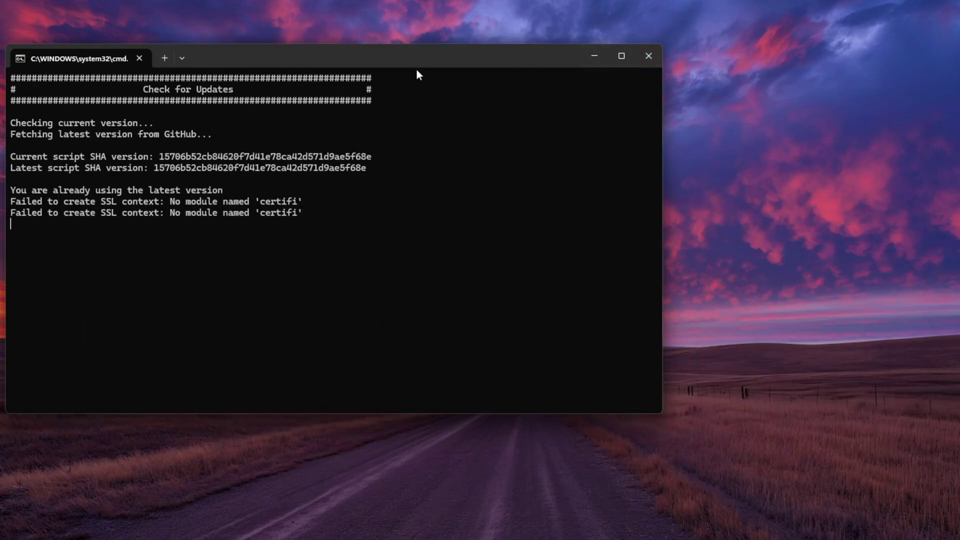
drag(408, 64, 622, 64)
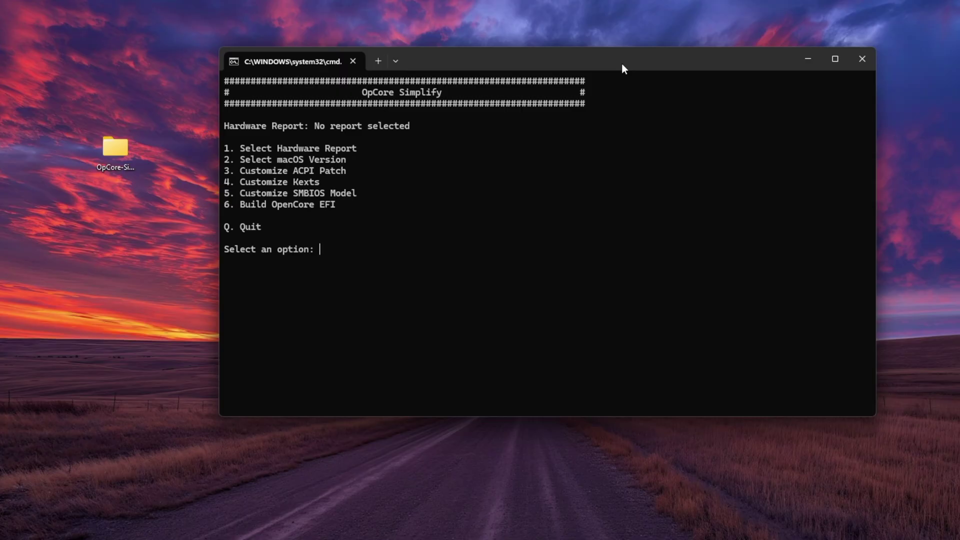
Step: Choose option 1 and supply Results\Report.json as the hardware report to run the Compatibility Checker
text(1)
key(Return)
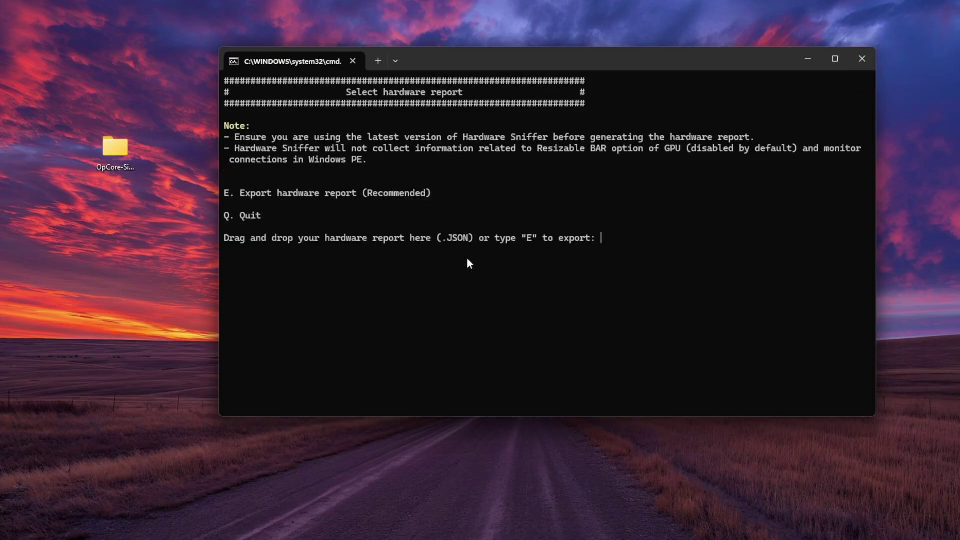
drag(517, 54, 499, 49)
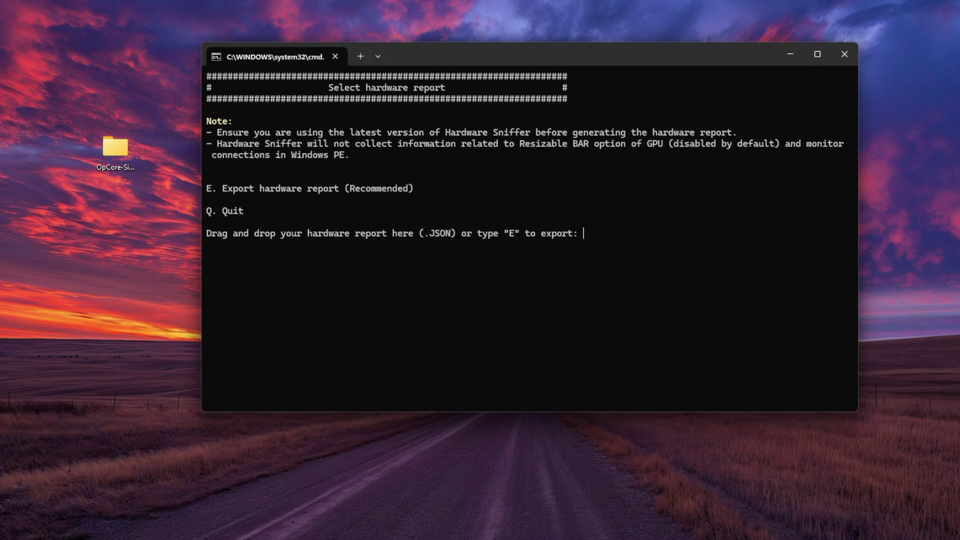
mouse_move(555, 525)
click(483, 517)
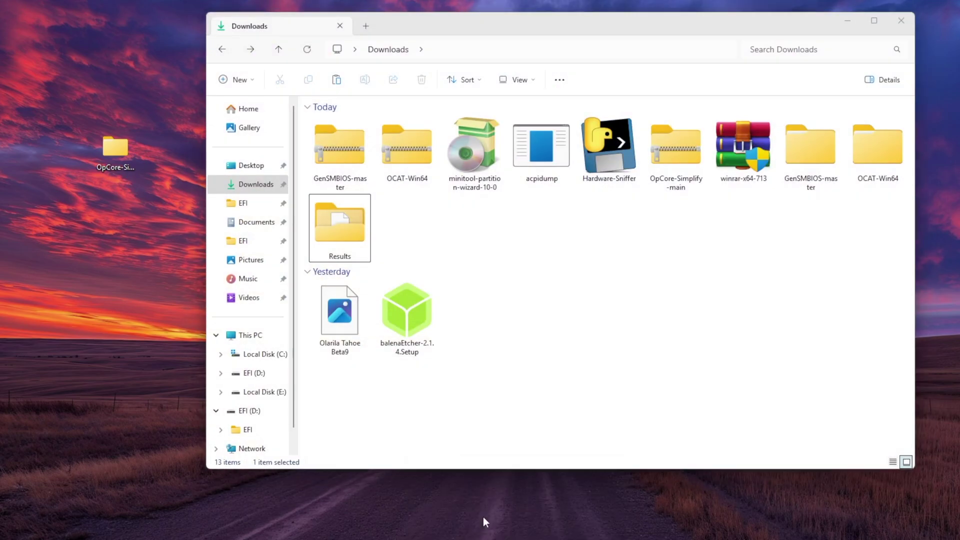
drag(594, 23, 899, 171)
double_click(641, 379)
click(665, 289)
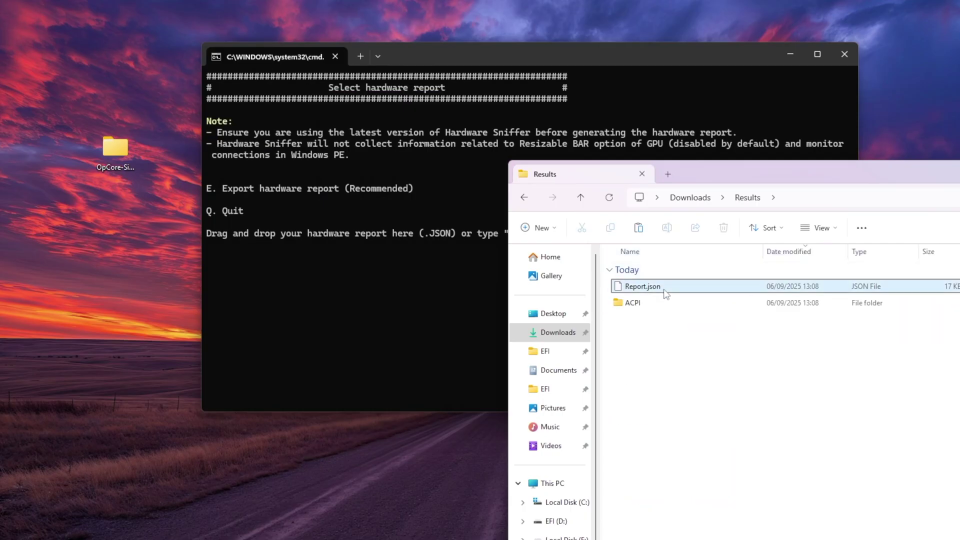
drag(664, 292, 433, 284)
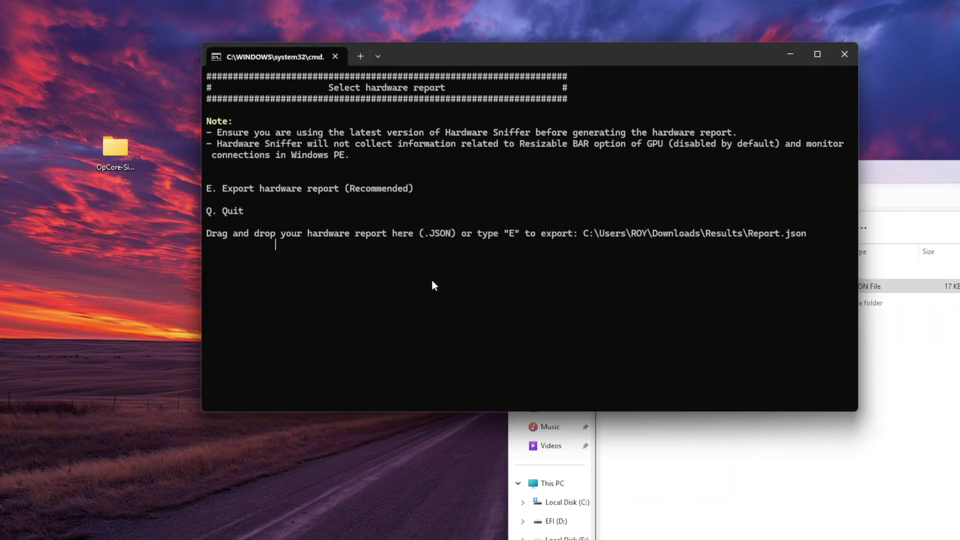
drag(940, 171, 728, 165)
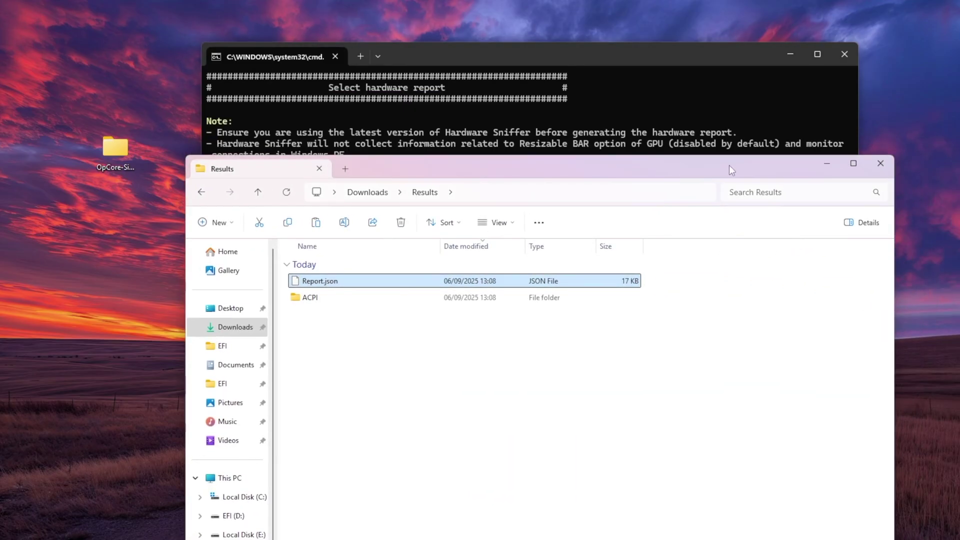
click(824, 166)
key(Return)
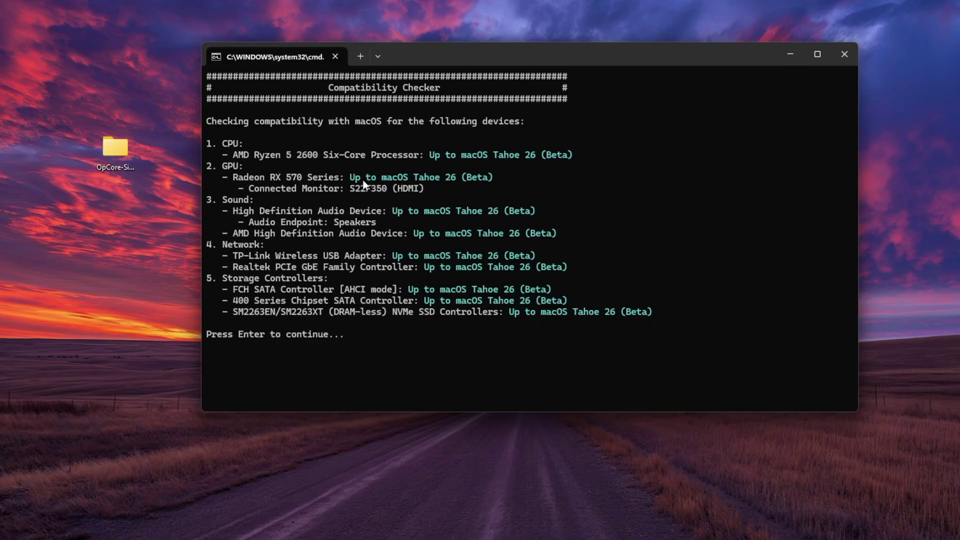
Step: Review the Radeon RX 570 and Ryzen 5 2600 results, then continue to macOS version selection
drag(353, 181, 498, 180)
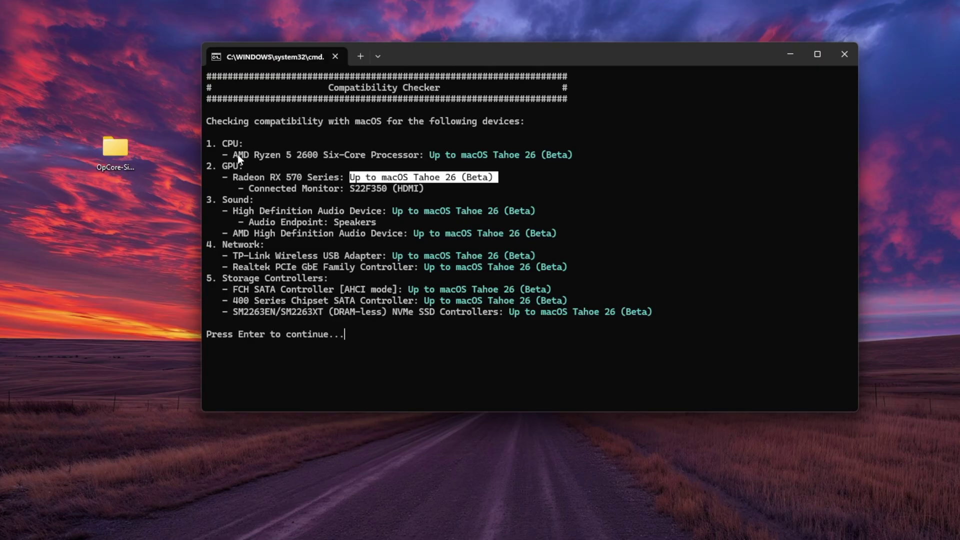
drag(238, 155, 580, 155)
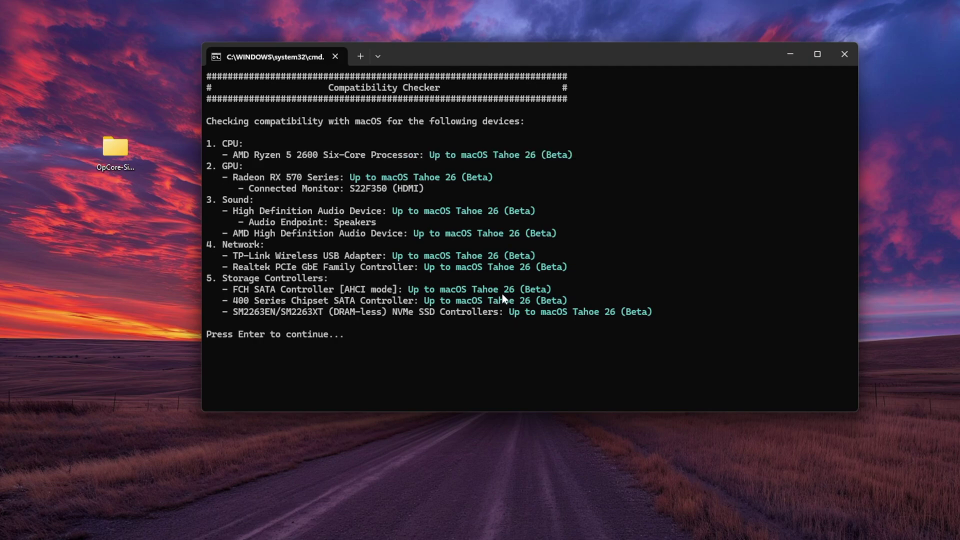
key(Return)
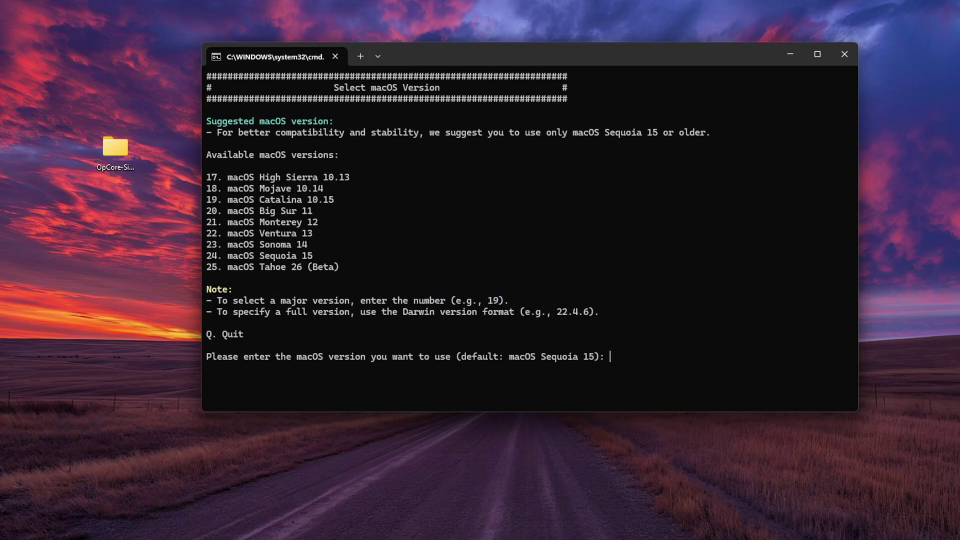
Step: Enter 25 to target macOS Tahoe 26 (Beta)
text(25)
drag(344, 266, 227, 266)
click(307, 268)
key(Return)
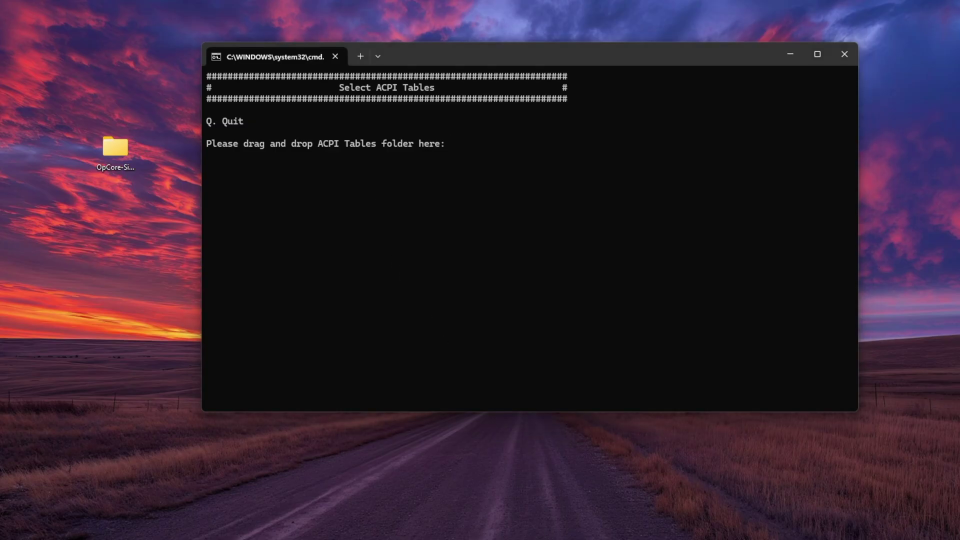
Step: Supply the Results\ACPI folder as the ACPI tables path
mouse_move(532, 533)
click(492, 522)
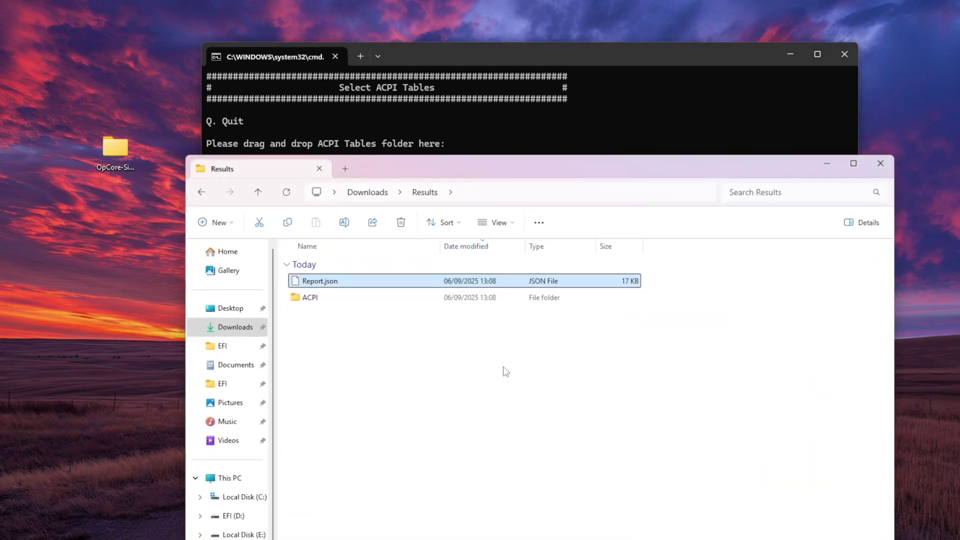
click(338, 300)
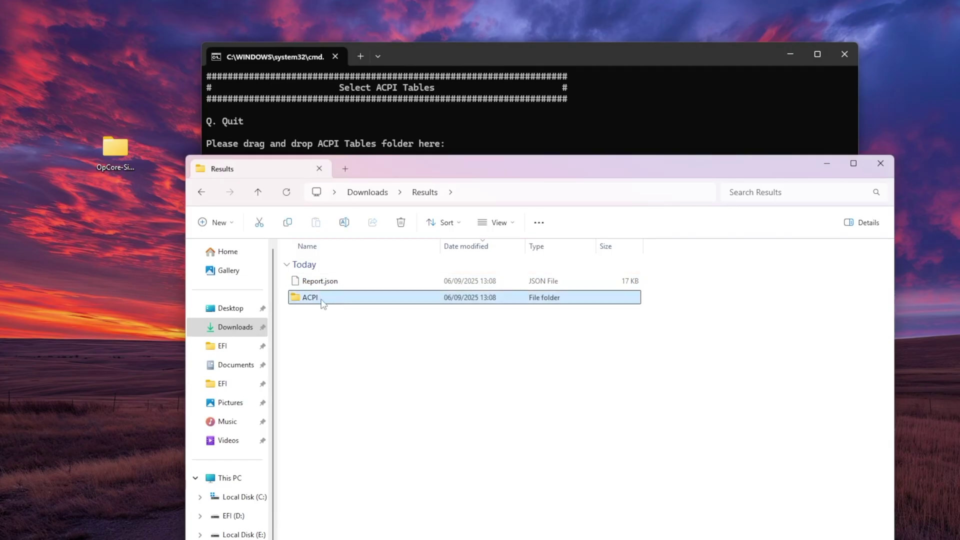
drag(324, 304, 490, 131)
key(Return)
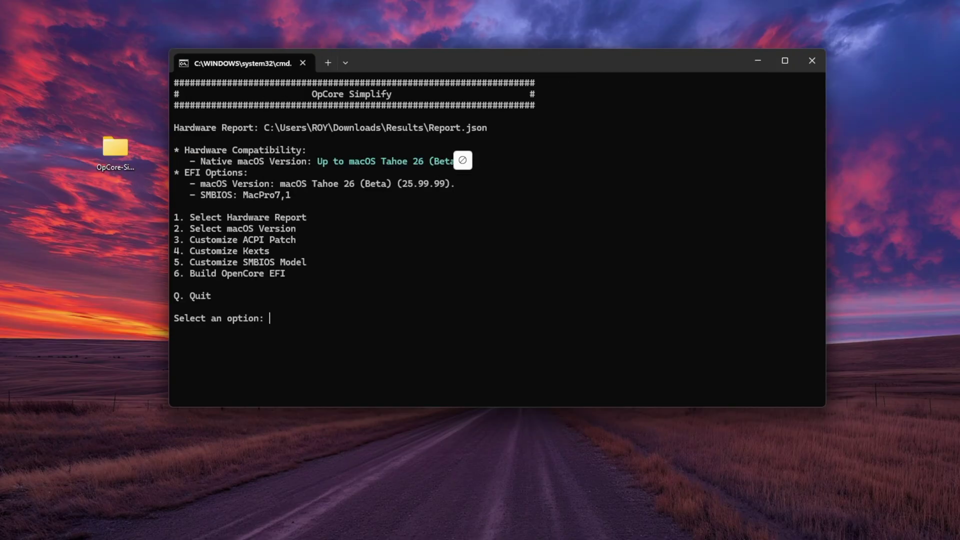
Step: Confirm MacPro7,1 under option 5, go back with b, then build the OpenCore EFI
text(5)
key(Return)
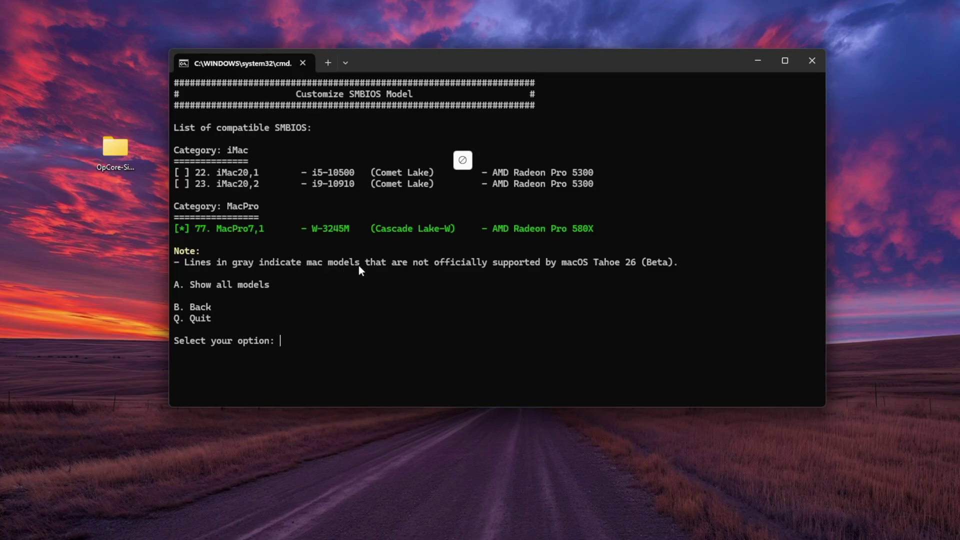
text(b)
key(Return)
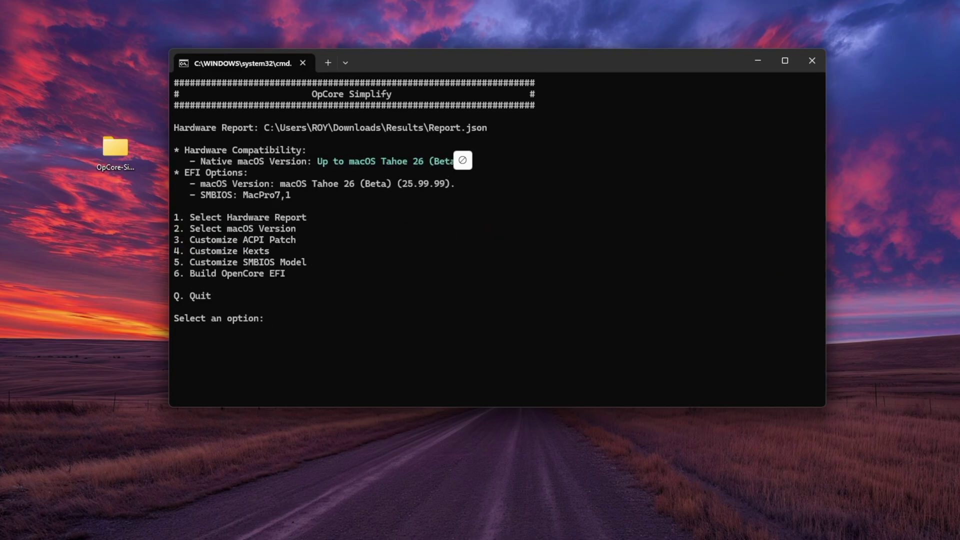
key(Return)
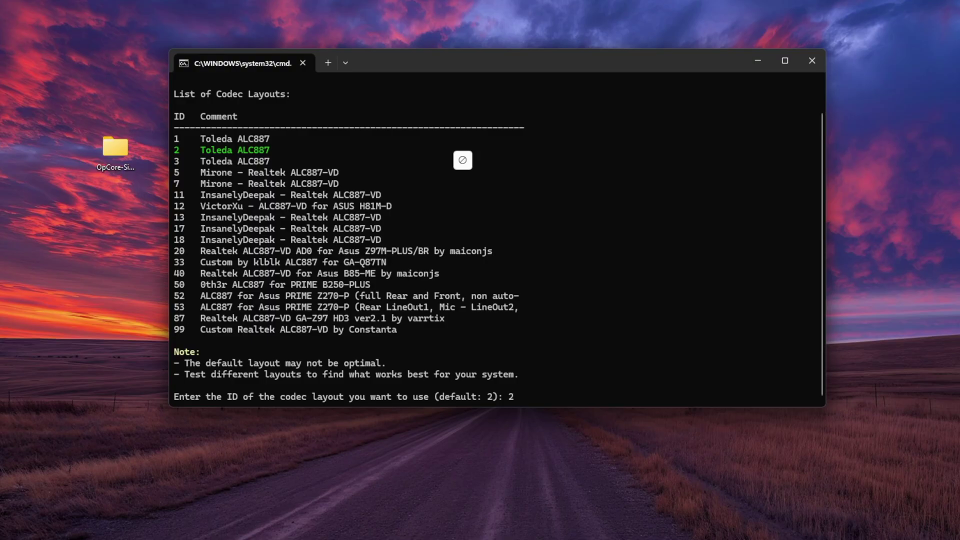
Step: Accept the default codec layout ID 2 so the OpenCore EFI build completes
key(Return)
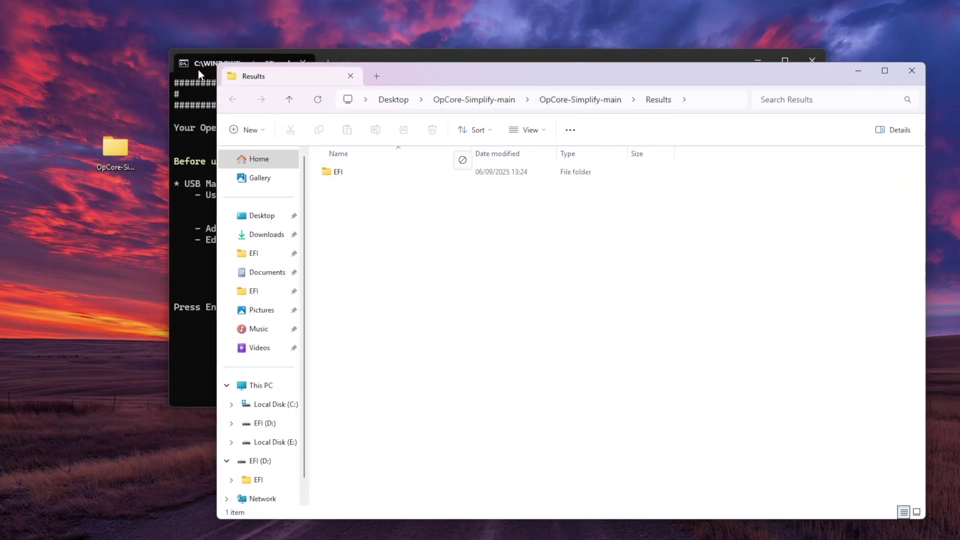
Step: Inspect the EFI's BOOT and OC folders, then minimize Explorer and close the OpCore Simplify window
double_click(343, 172)
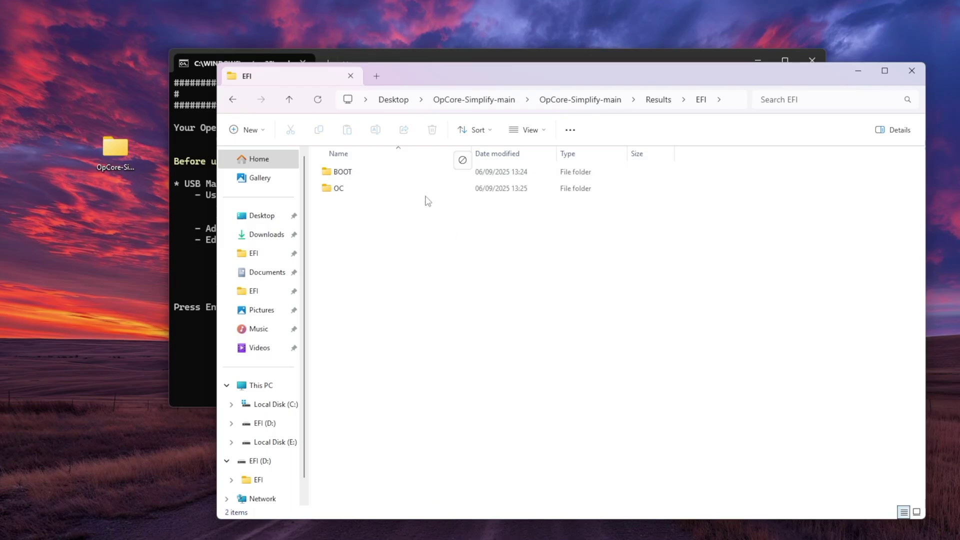
double_click(363, 174)
click(232, 100)
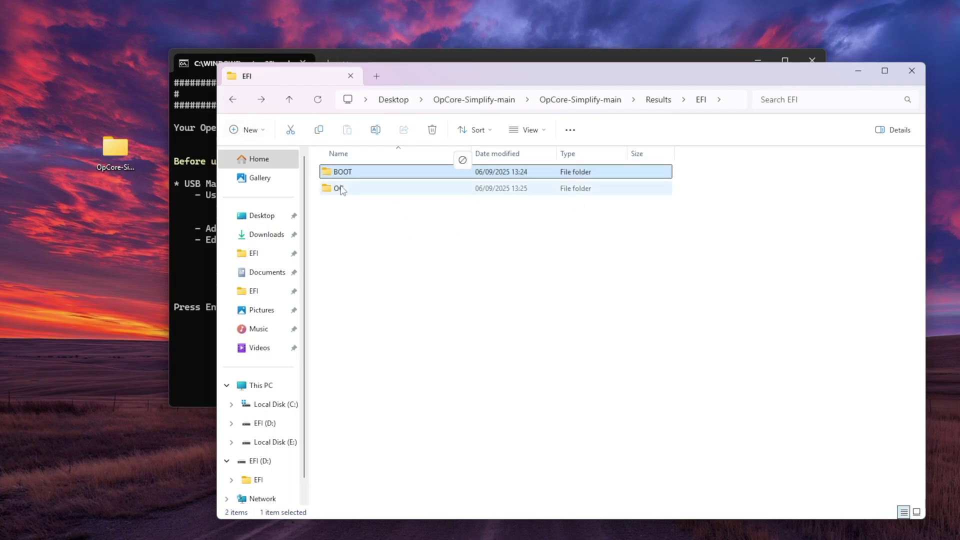
double_click(344, 187)
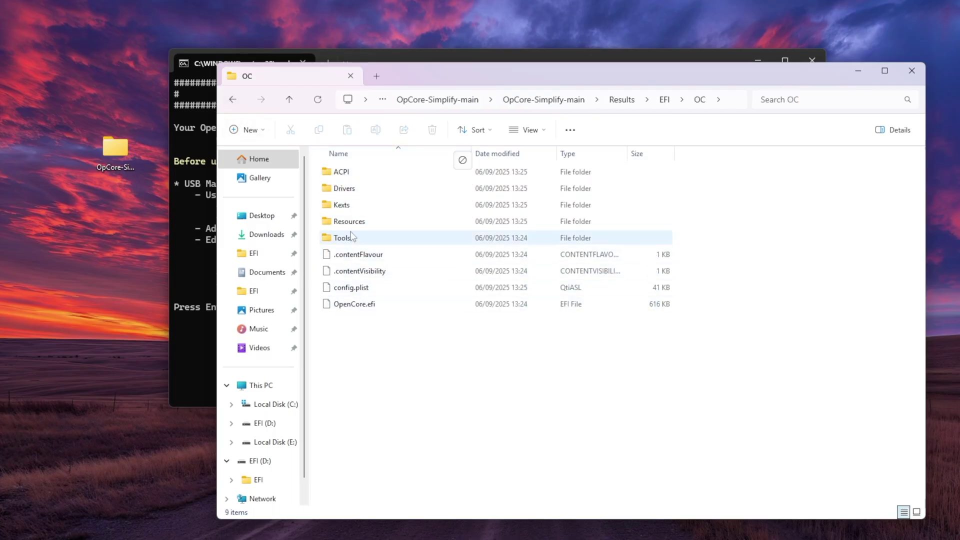
click(233, 101)
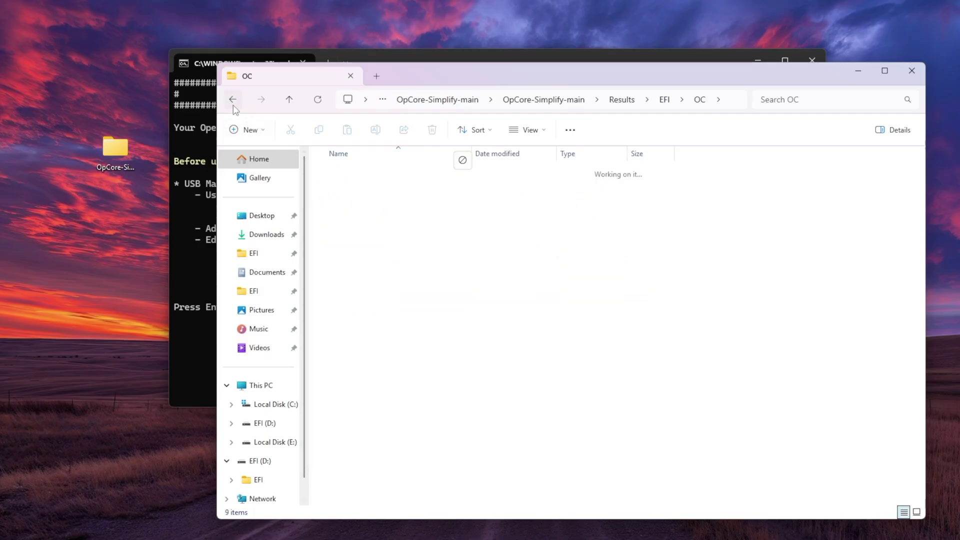
click(233, 101)
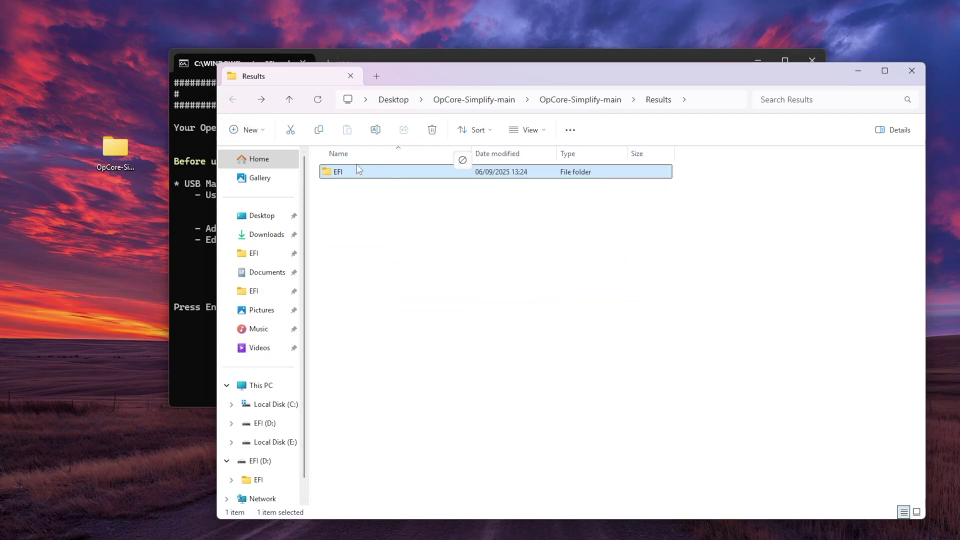
click(857, 72)
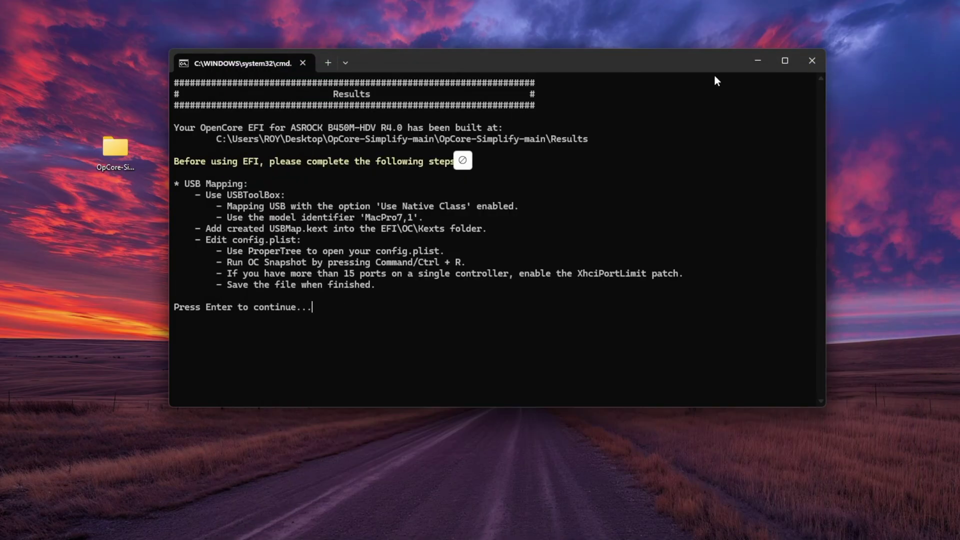
click(809, 60)
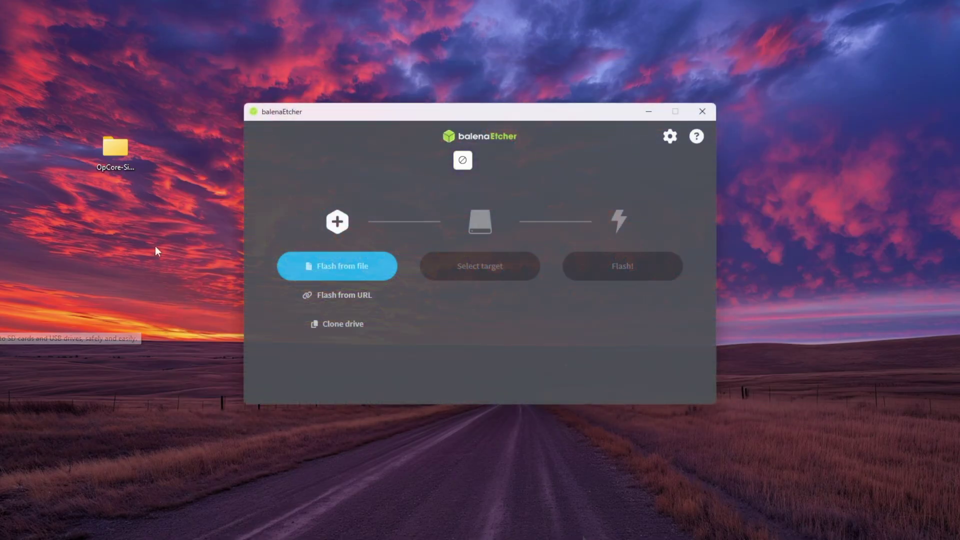
Step: Load the Olarila Tahoe Beta9 image into balenaEtcher as the file to flash
click(361, 263)
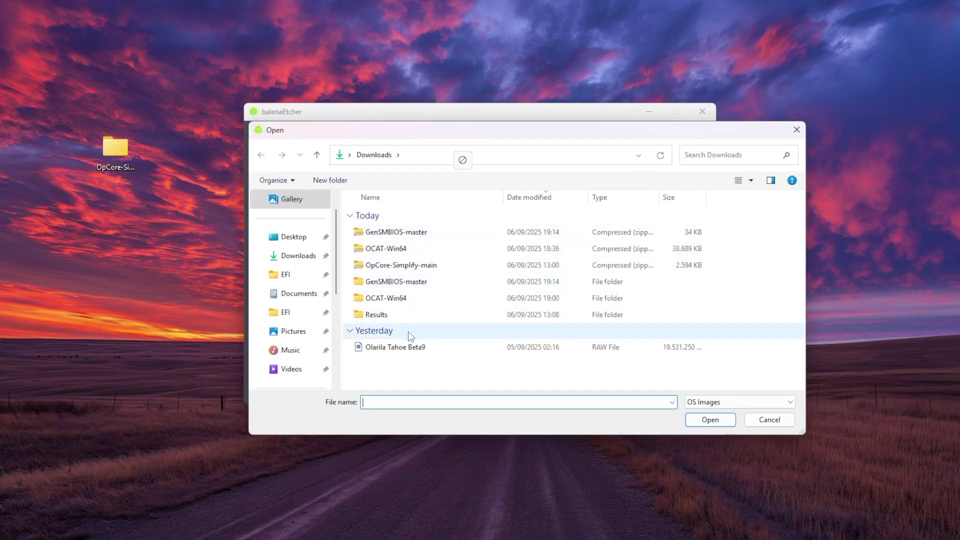
click(393, 346)
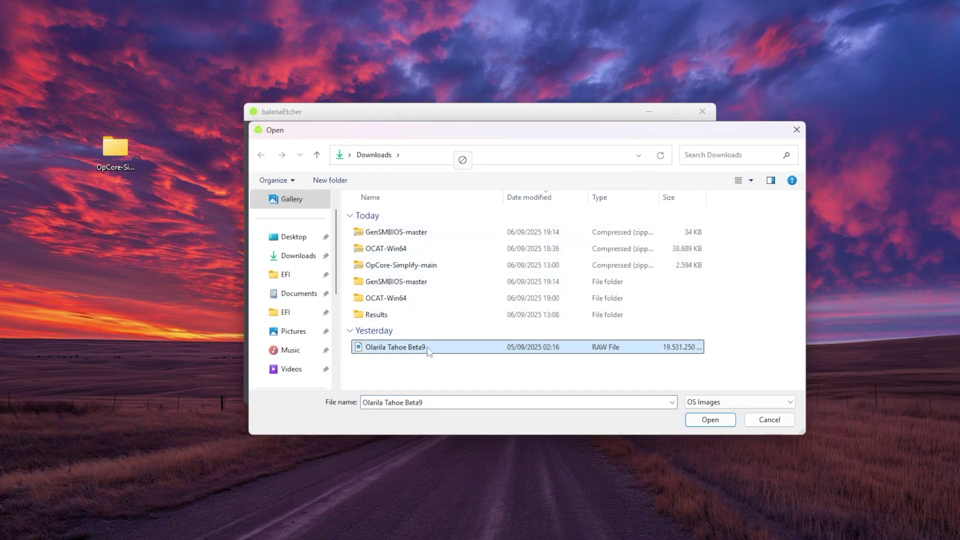
click(717, 421)
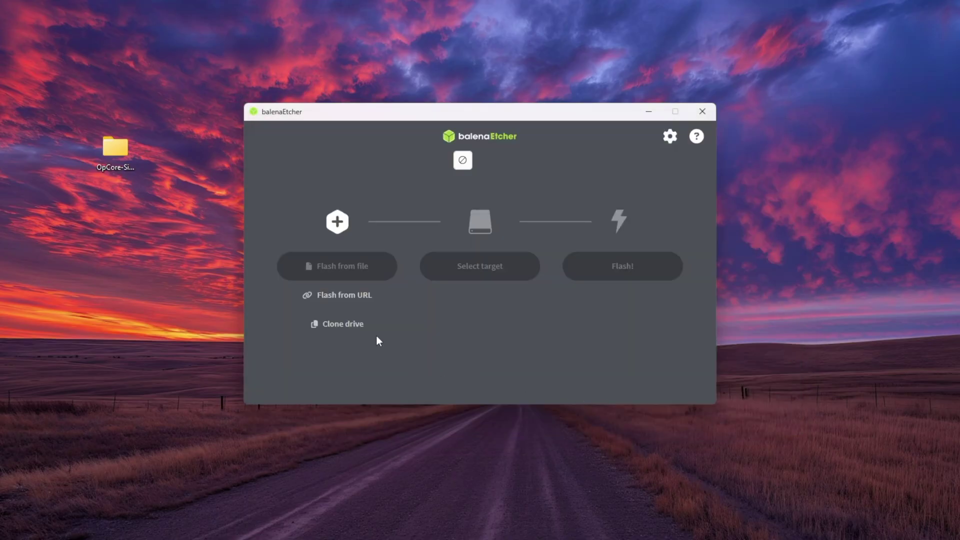
drag(478, 111, 385, 91)
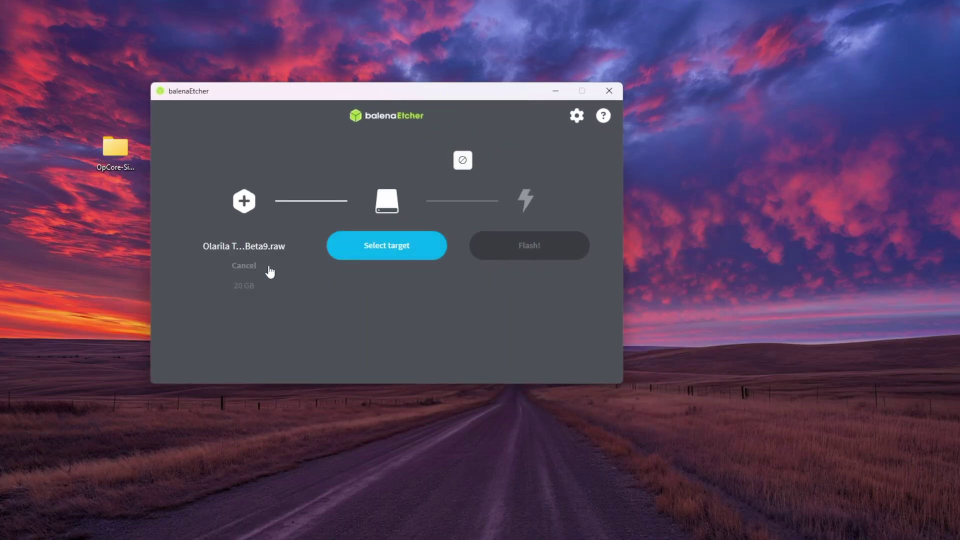
Step: Select the 1.02 TB Aiffro PSSD SCSI Disk Device as the flash target
click(404, 252)
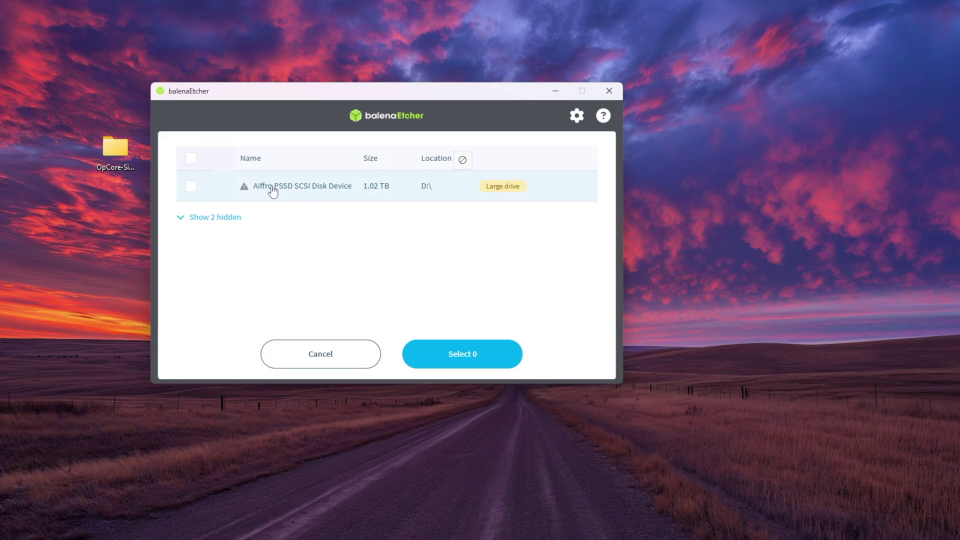
click(192, 187)
click(440, 357)
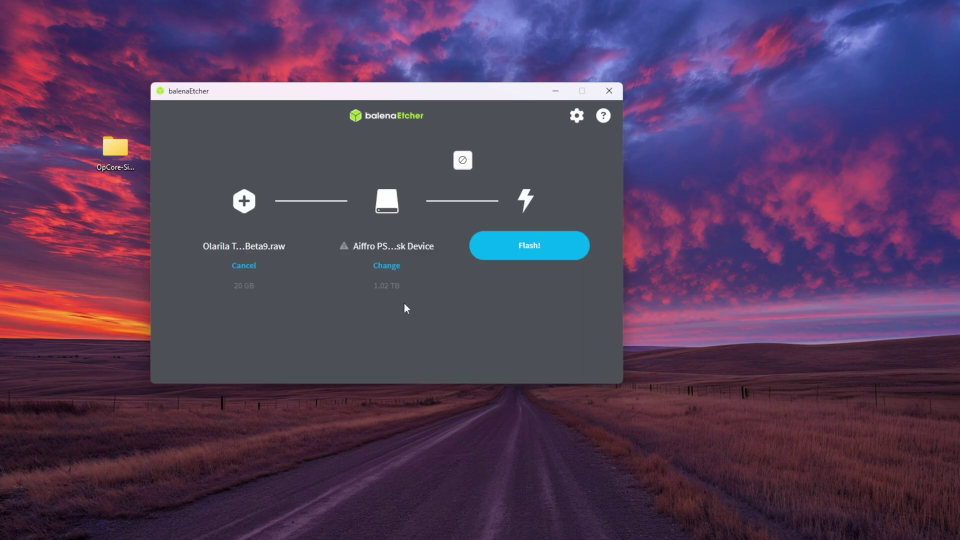